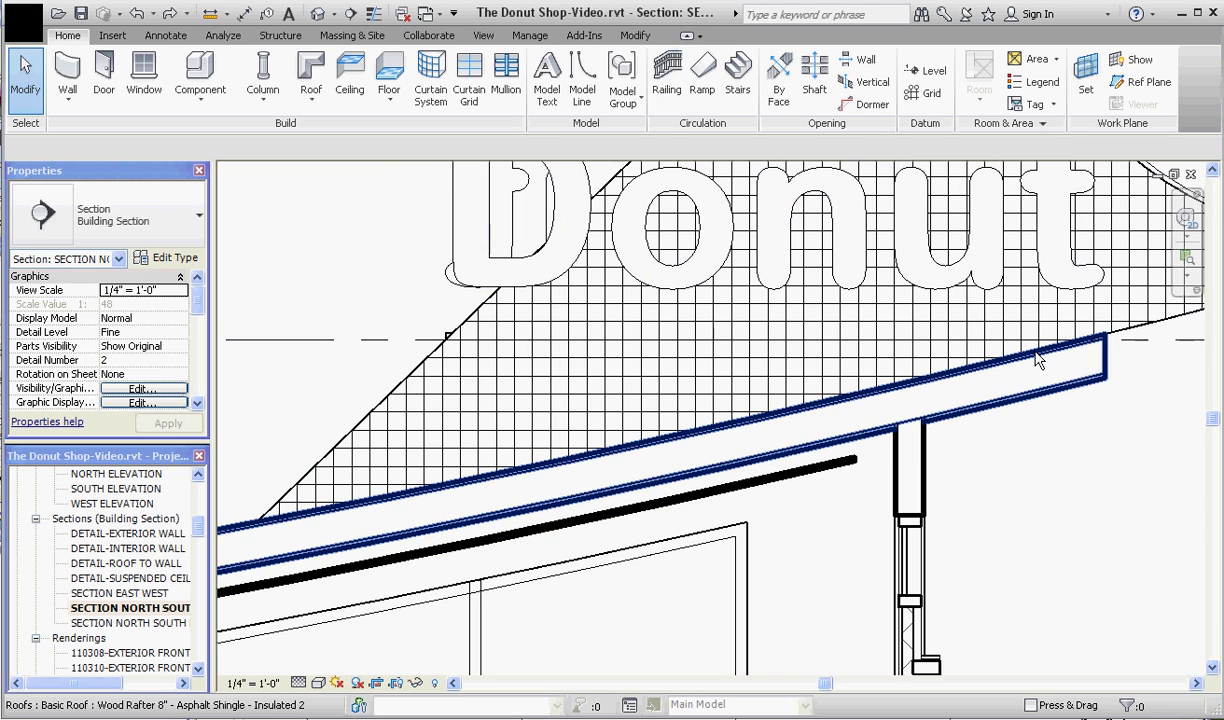
# - Put the Ceiling only ACT roof into profile-editing mode and open the GROUND floor plan, zoomed in
pyautogui.click(795, 464)
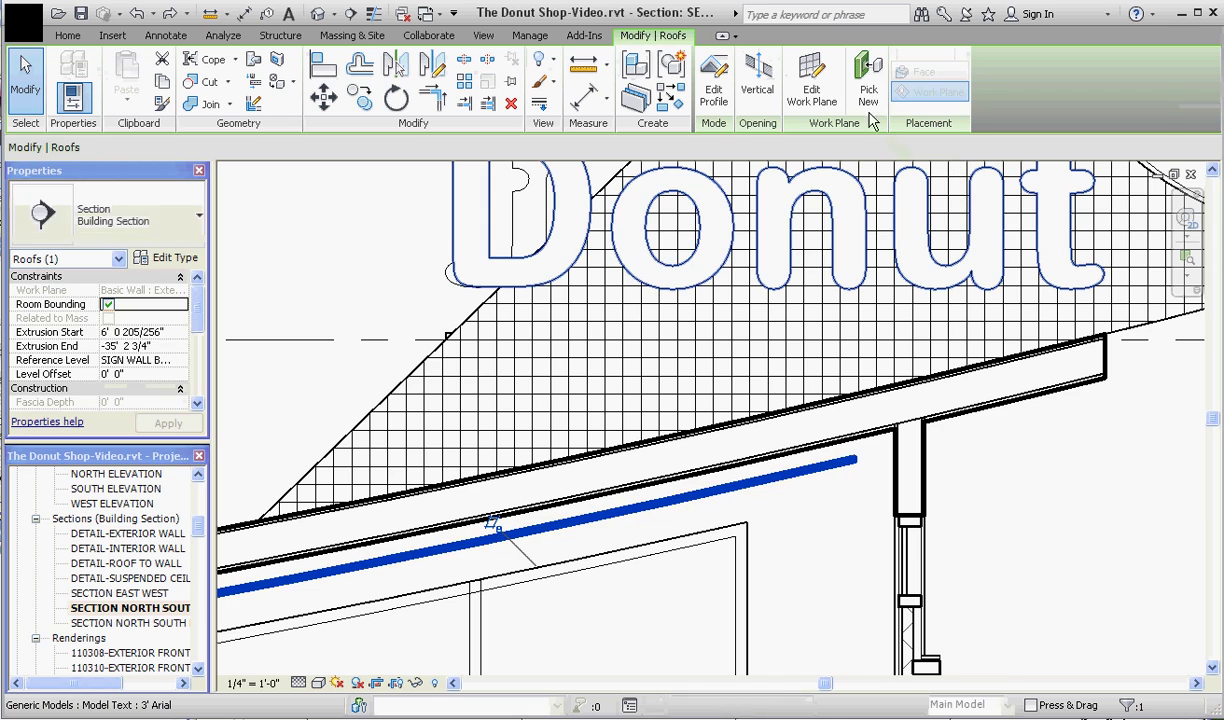
pyautogui.click(714, 92)
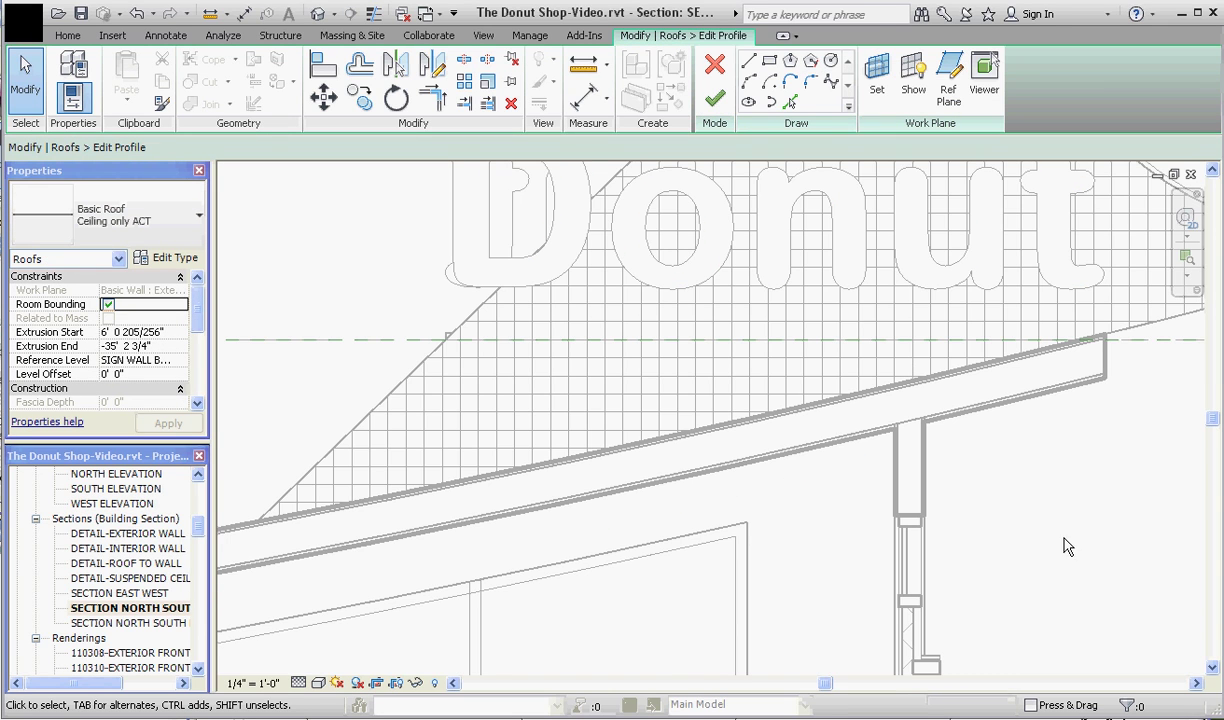
pyautogui.click(199, 497)
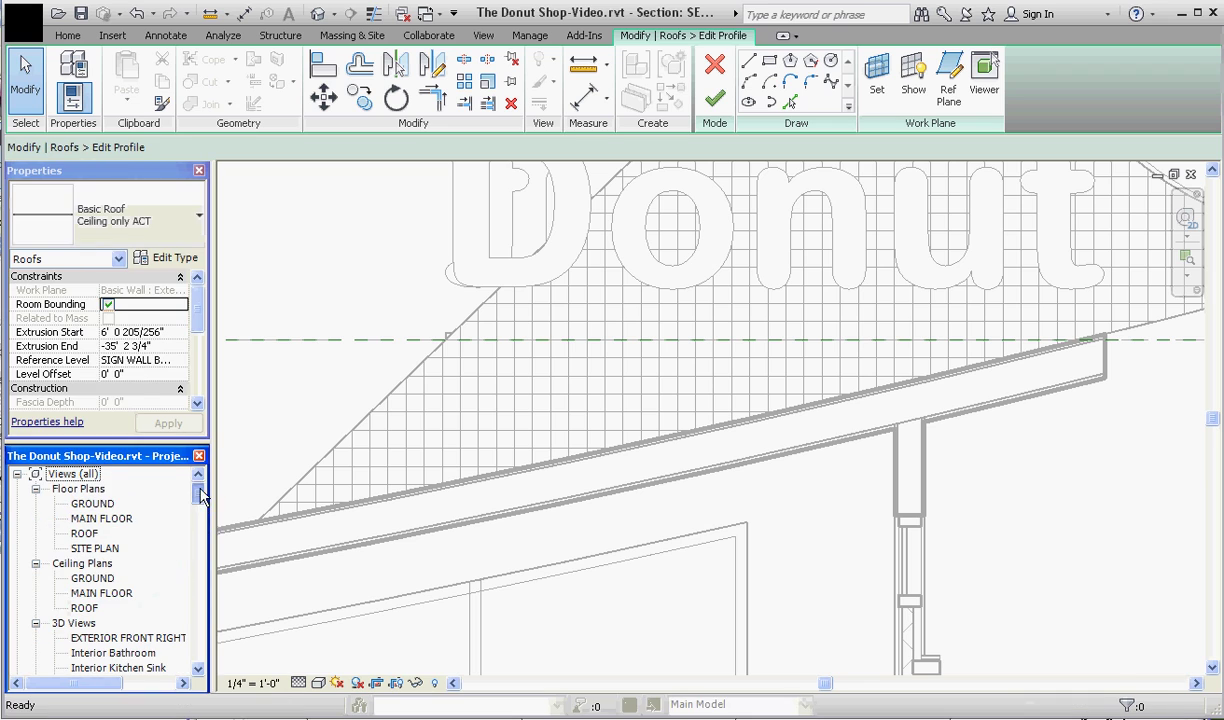
pyautogui.doubleClick(97, 504)
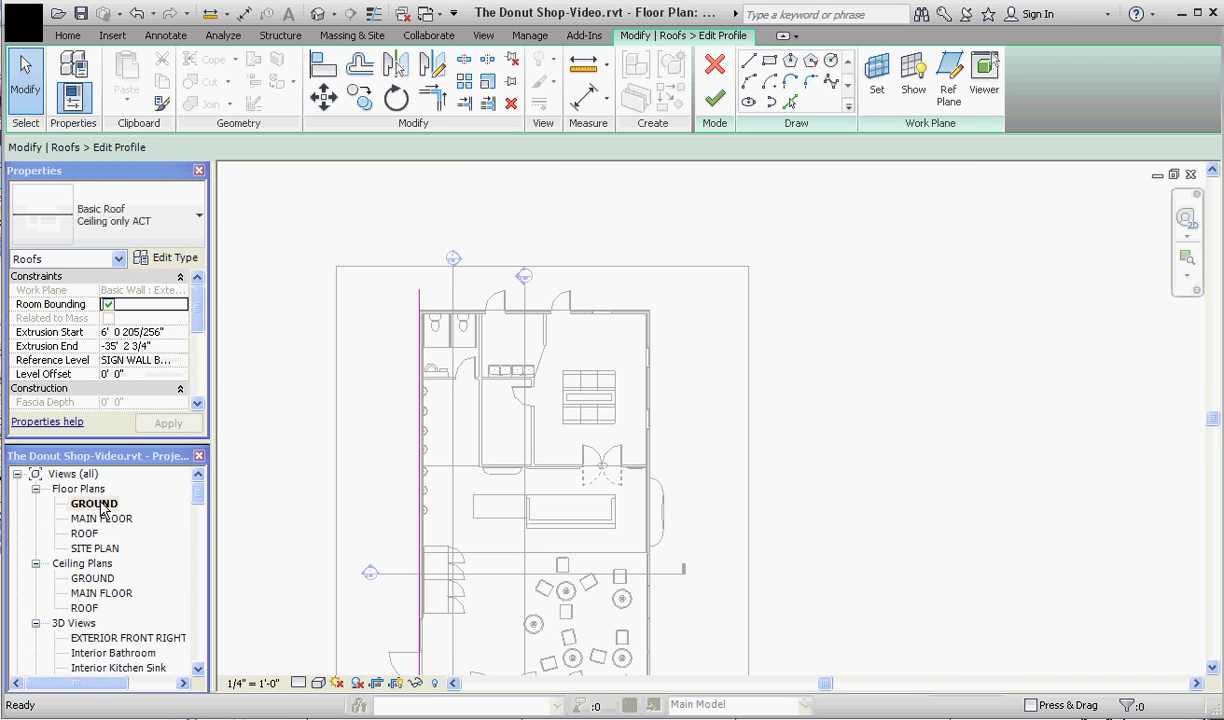
pyautogui.scroll(-2, 492, 218)
pyautogui.scroll(2, 481, 268)
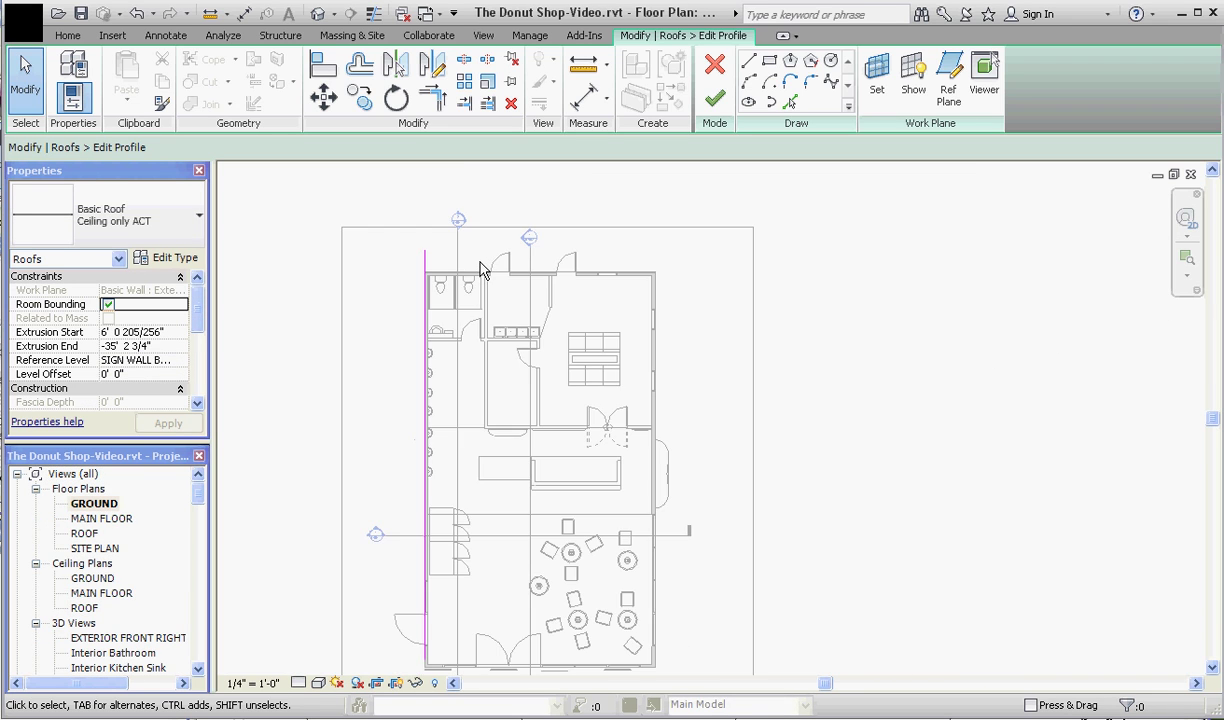
pyautogui.scroll(1, 481, 262)
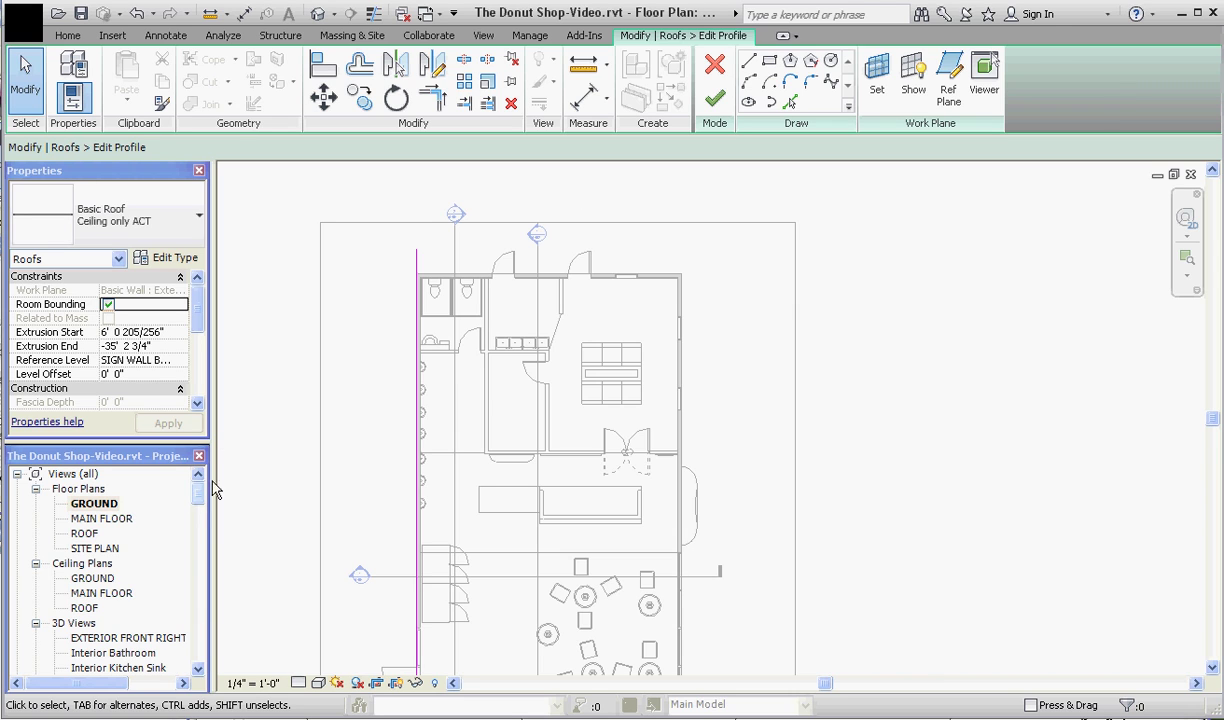
# - Open the north-south section view of the ceiling roof sketch
pyautogui.moveTo(197, 490); pyautogui.dragTo(199, 533)
pyautogui.click(122, 549)
pyautogui.doubleClick(123, 552)
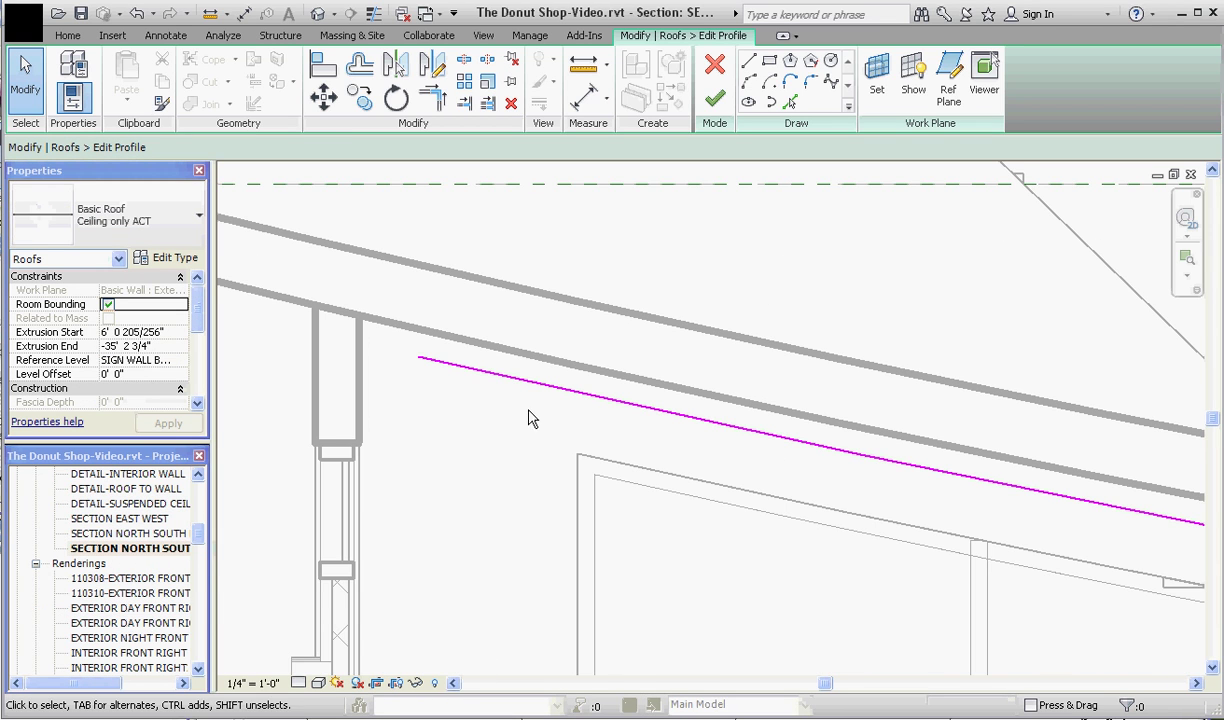
pyautogui.scroll(-2, 392, 400)
pyautogui.scroll(1, 478, 322)
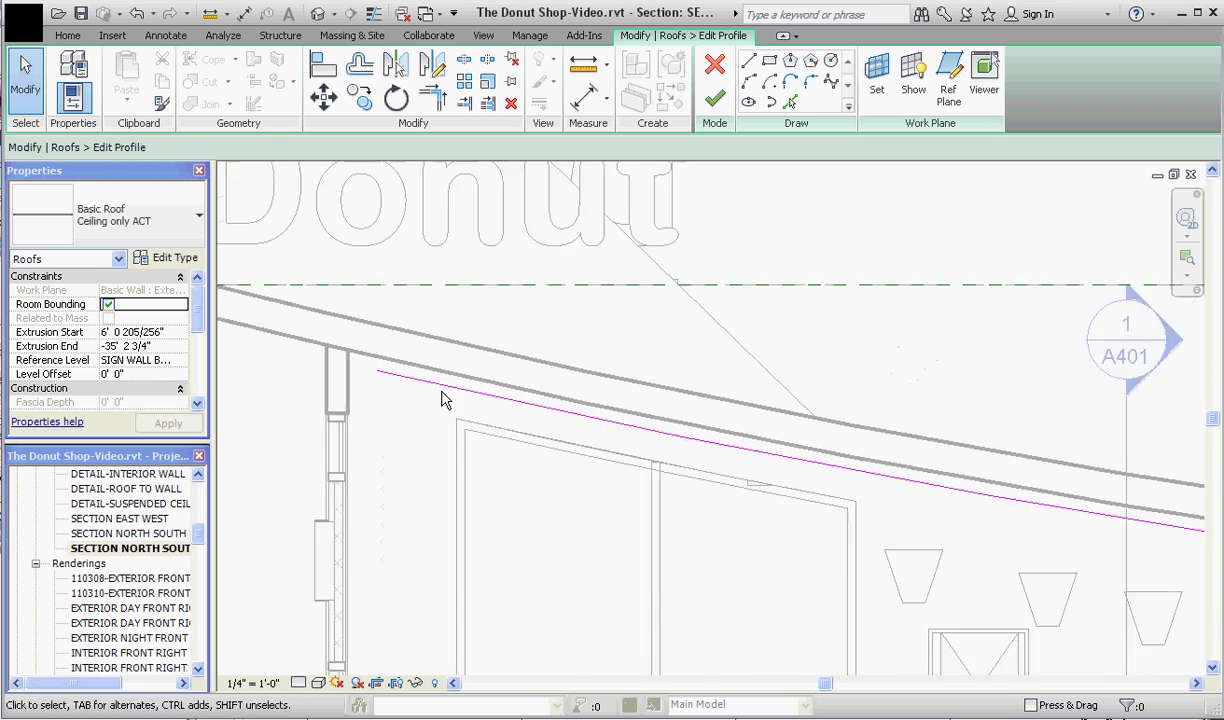
# - Drag both ends of the roof profile line back to the walls and finish the edit
pyautogui.click(385, 370)
pyautogui.scroll(2, 385, 370)
pyautogui.moveTo(350, 364); pyautogui.dragTo(292, 352)
pyautogui.scroll(-3, 292, 352)
pyautogui.scroll(1, 247, 440)
pyautogui.scroll(-2, 884, 562)
pyautogui.scroll(3, 830, 510)
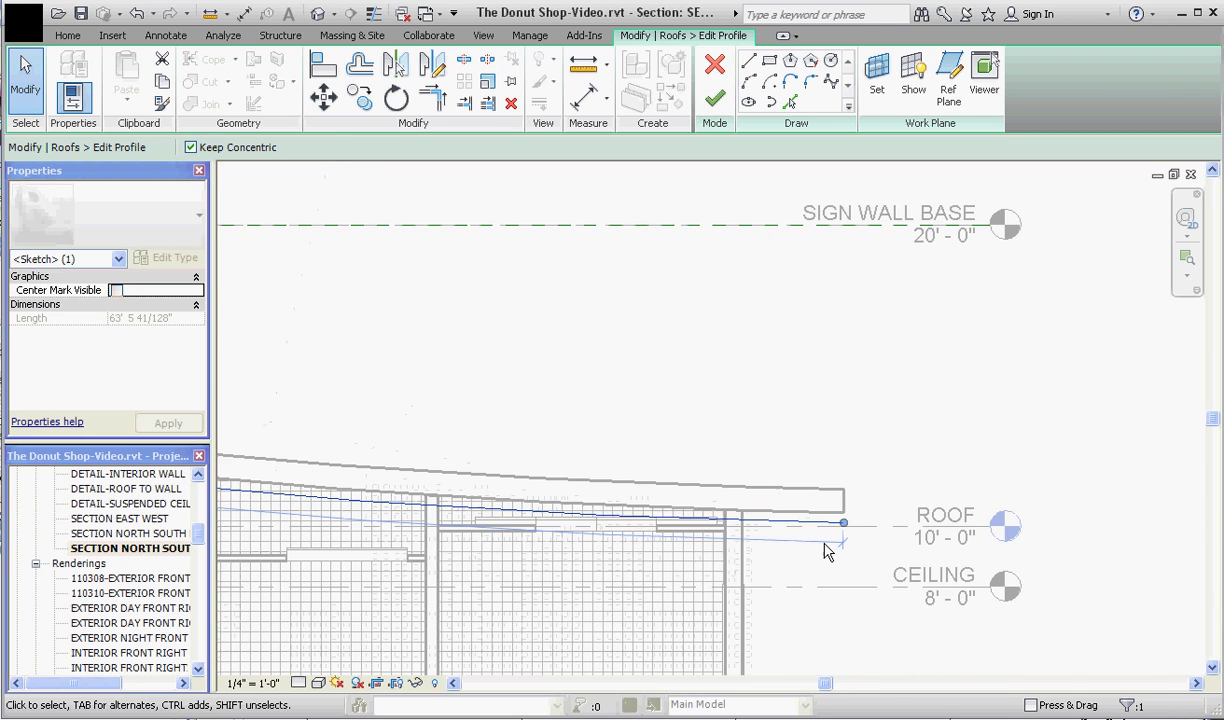
pyautogui.moveTo(856, 510); pyautogui.dragTo(652, 503)
pyautogui.click(683, 401)
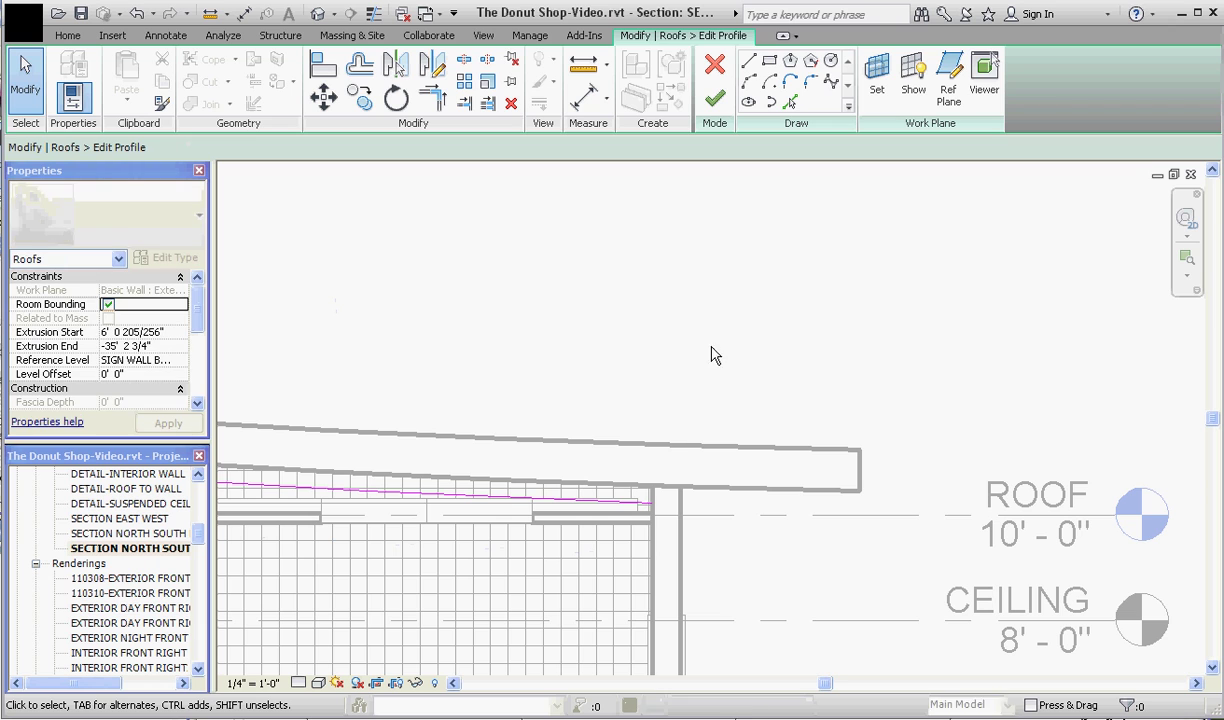
pyautogui.click(714, 98)
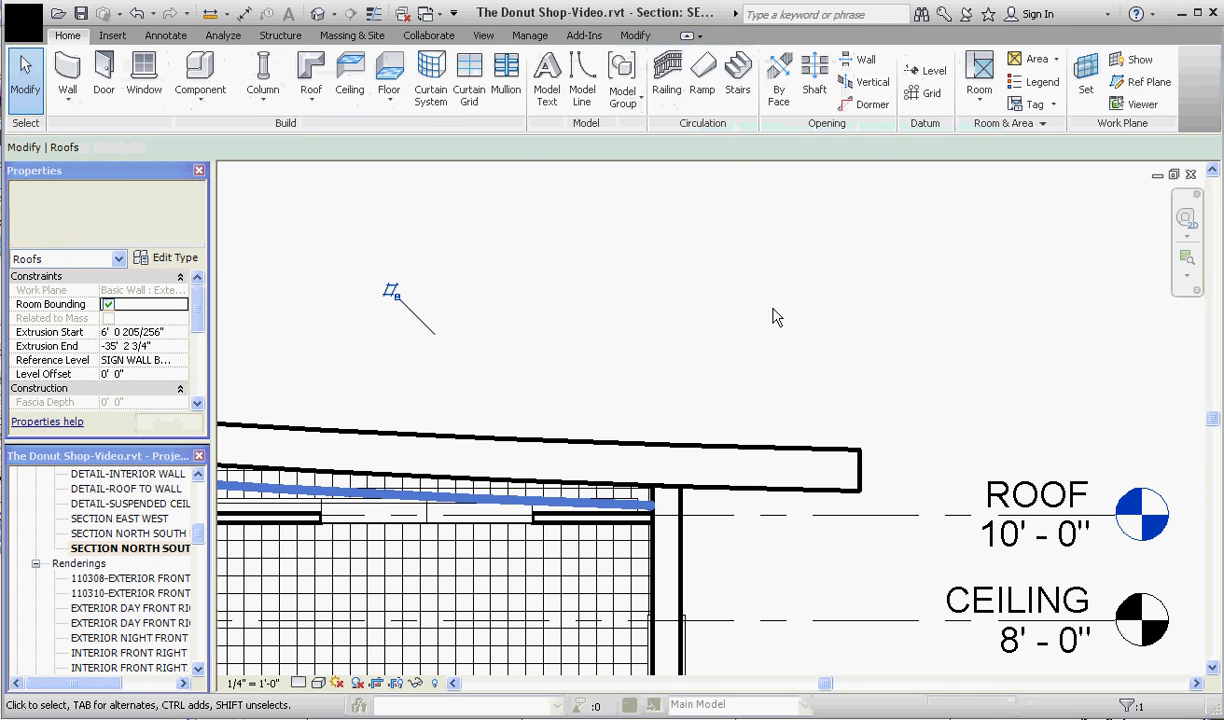
# - Clear the roof selection and open the ROOF floor plan
pyautogui.press('Escape')
pyautogui.scroll(10, 100, 565)
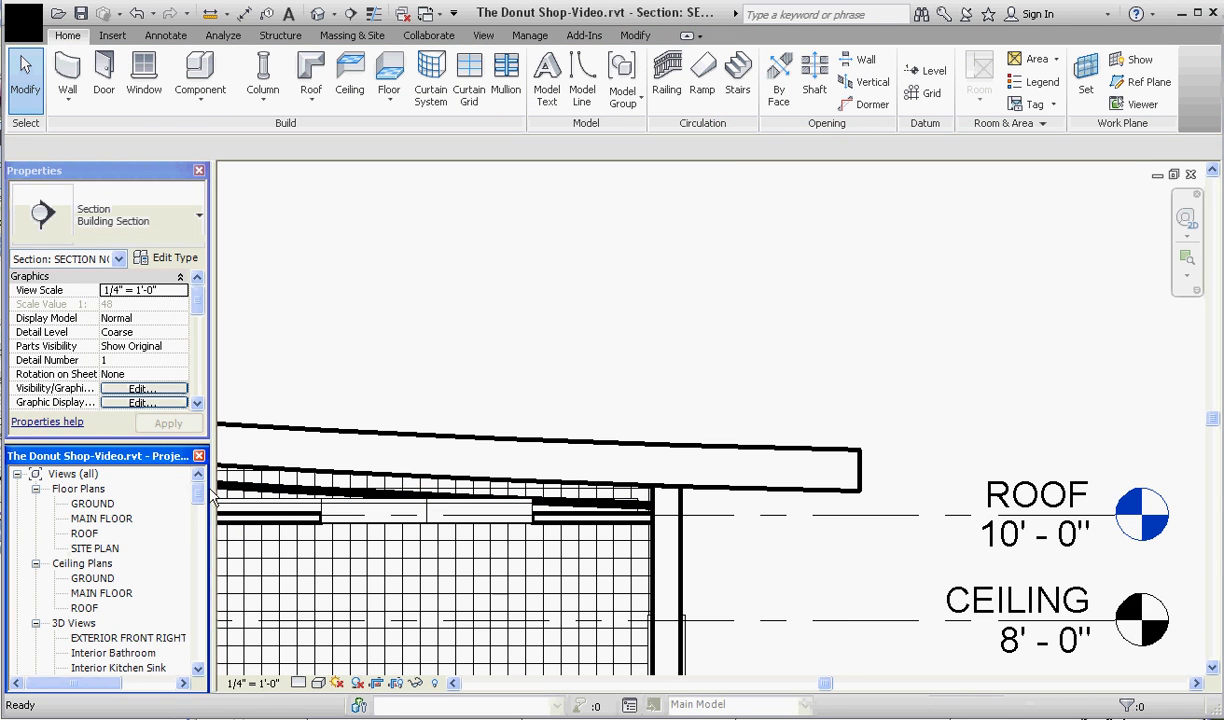
pyautogui.doubleClick(84, 533)
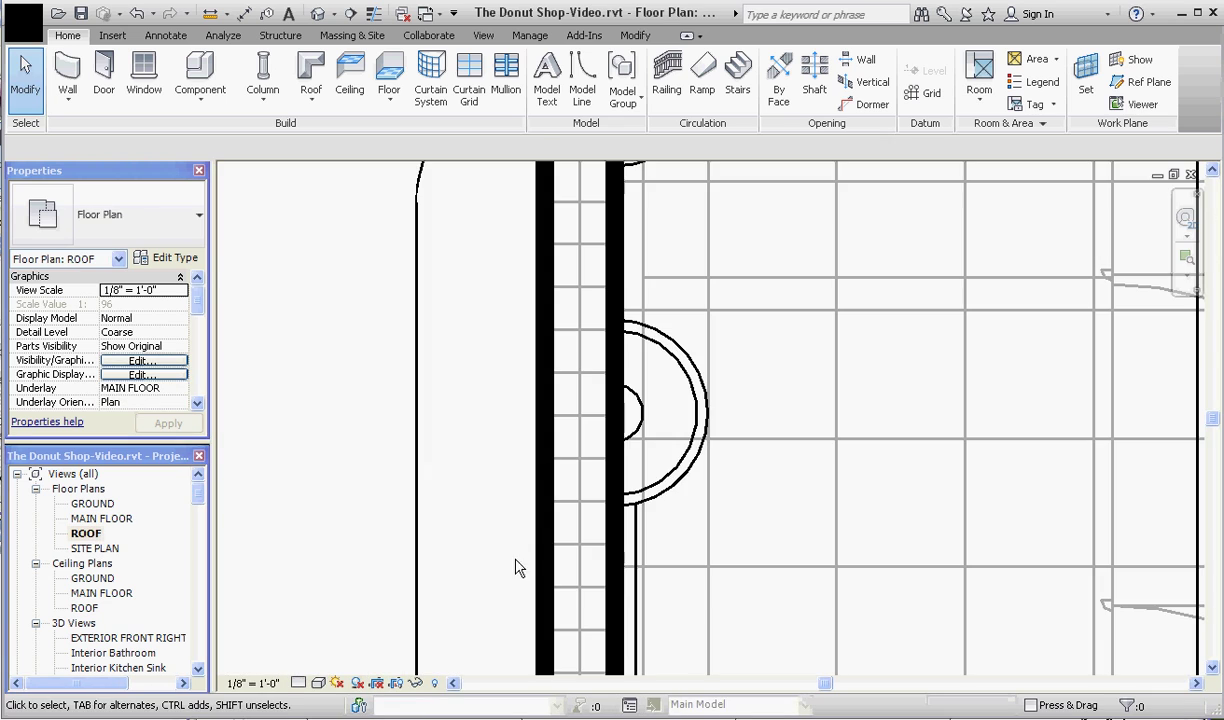
pyautogui.scroll(-10, 417, 489)
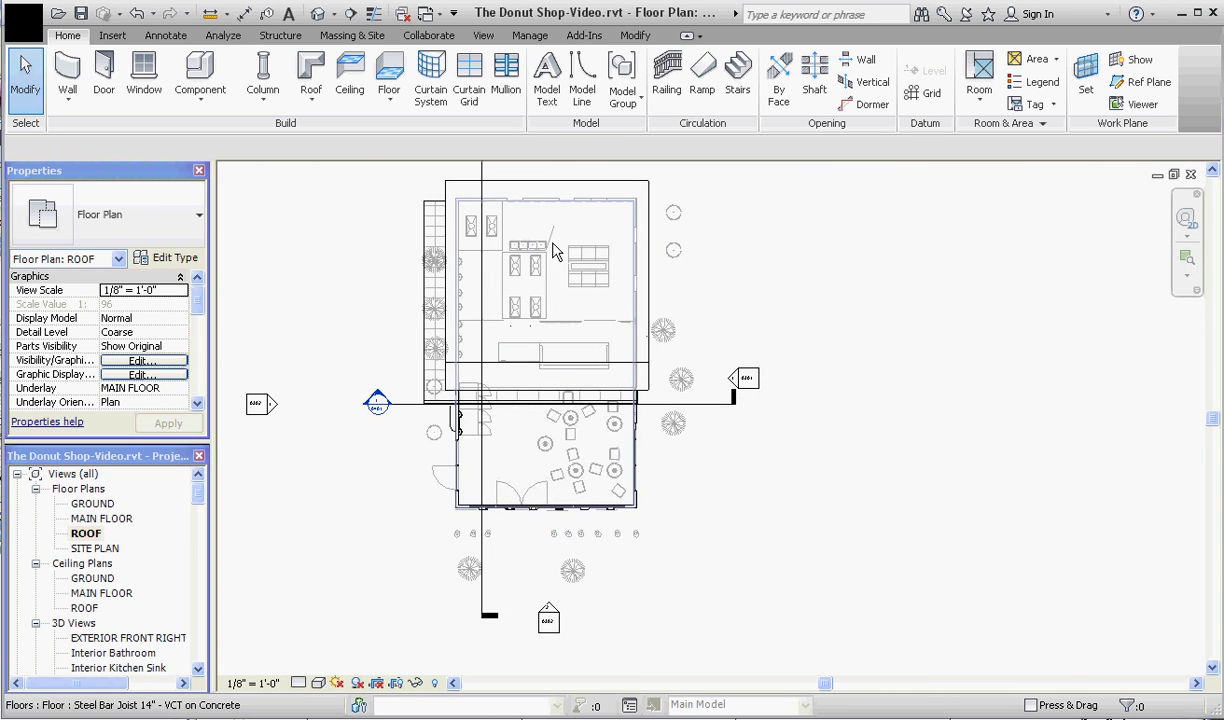
pyautogui.scroll(3, 553, 243)
pyautogui.scroll(-2, 553, 243)
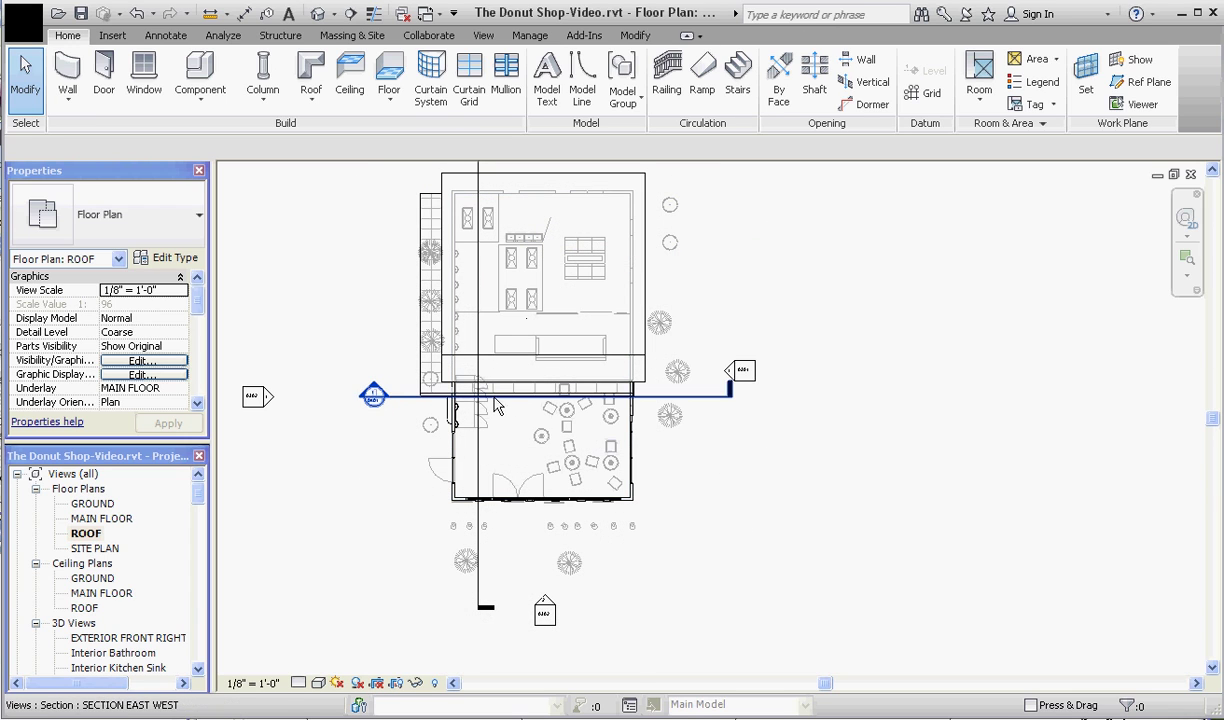
pyautogui.scroll(2, 492, 397)
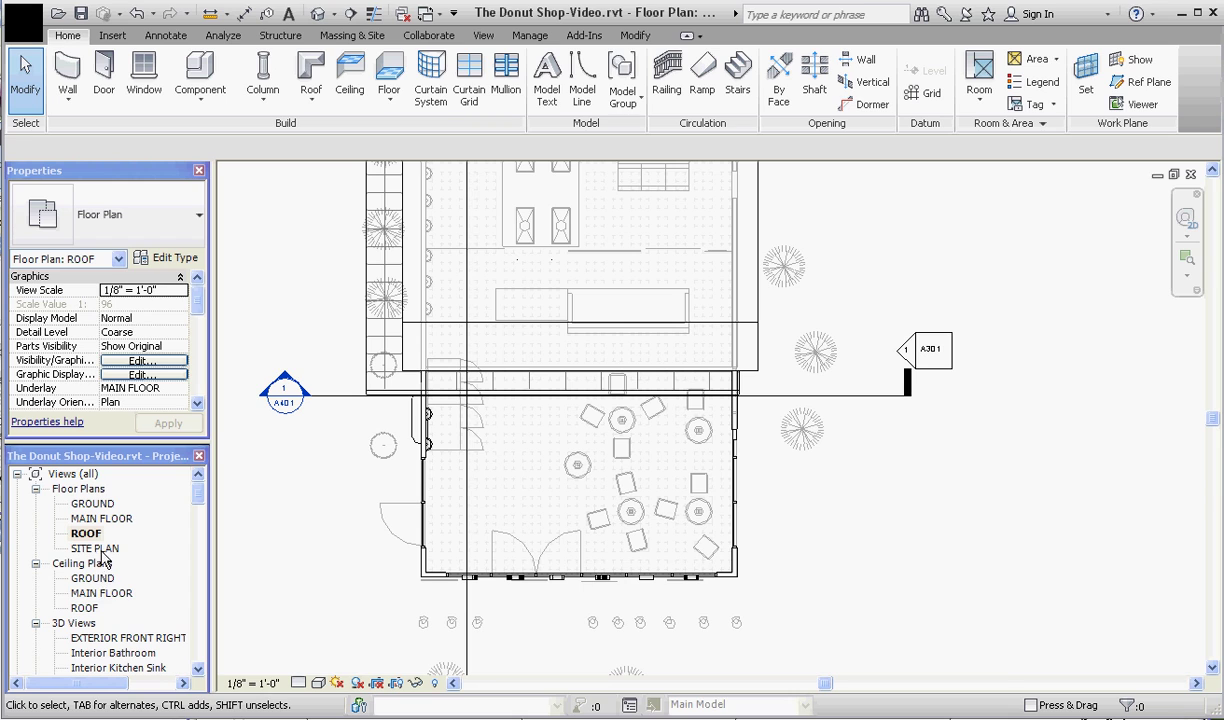
# - Open the MAIN FLOOR ceiling plan and select the ceiling roof to check its extent
pyautogui.doubleClick(94, 593)
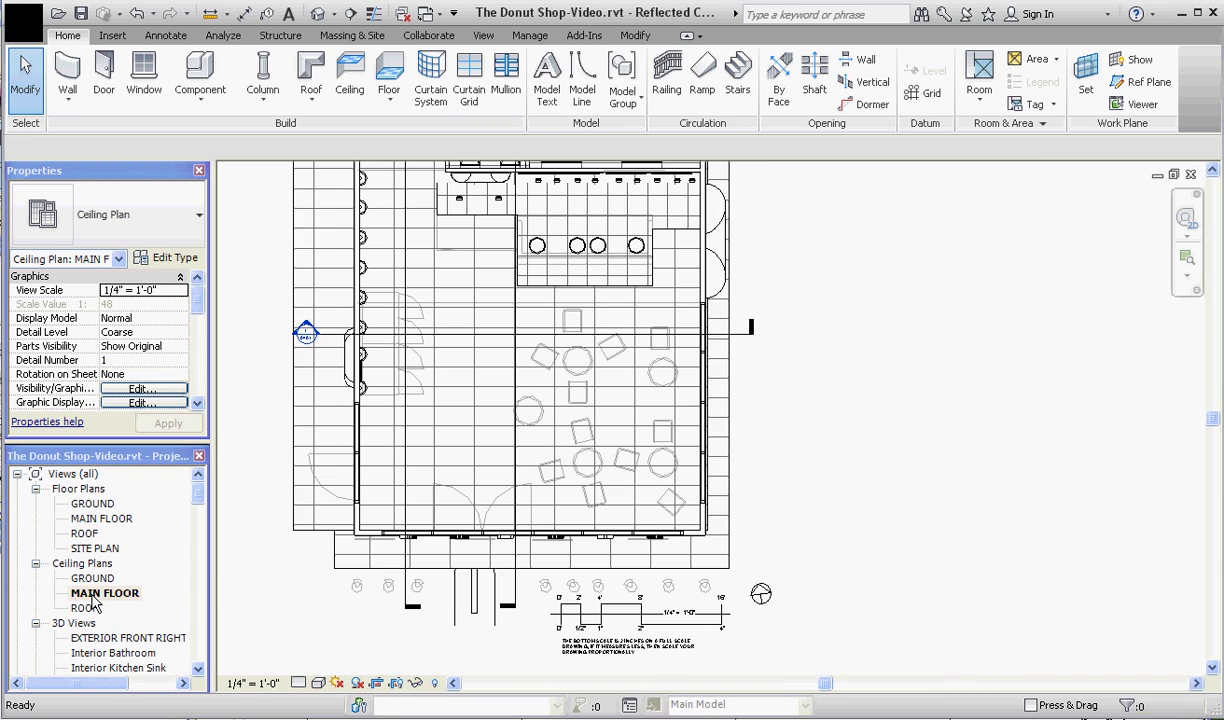
pyautogui.scroll(-3, 598, 403)
pyautogui.scroll(2, 470, 405)
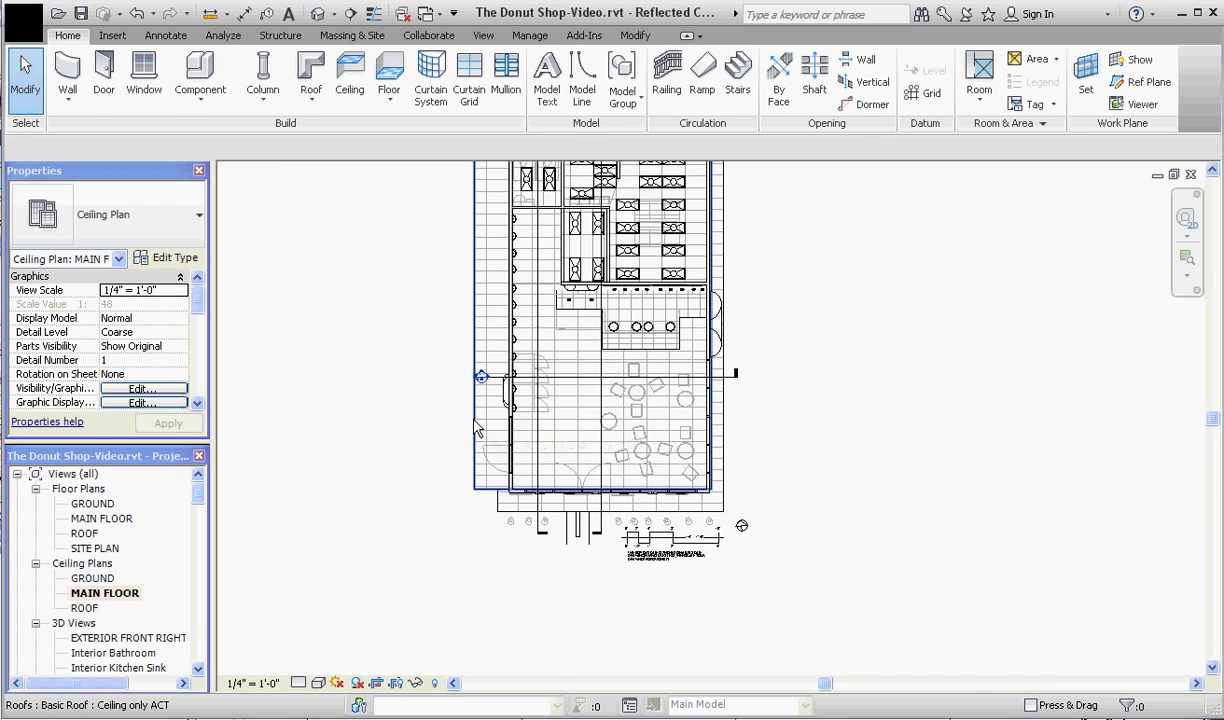
pyautogui.click(478, 427)
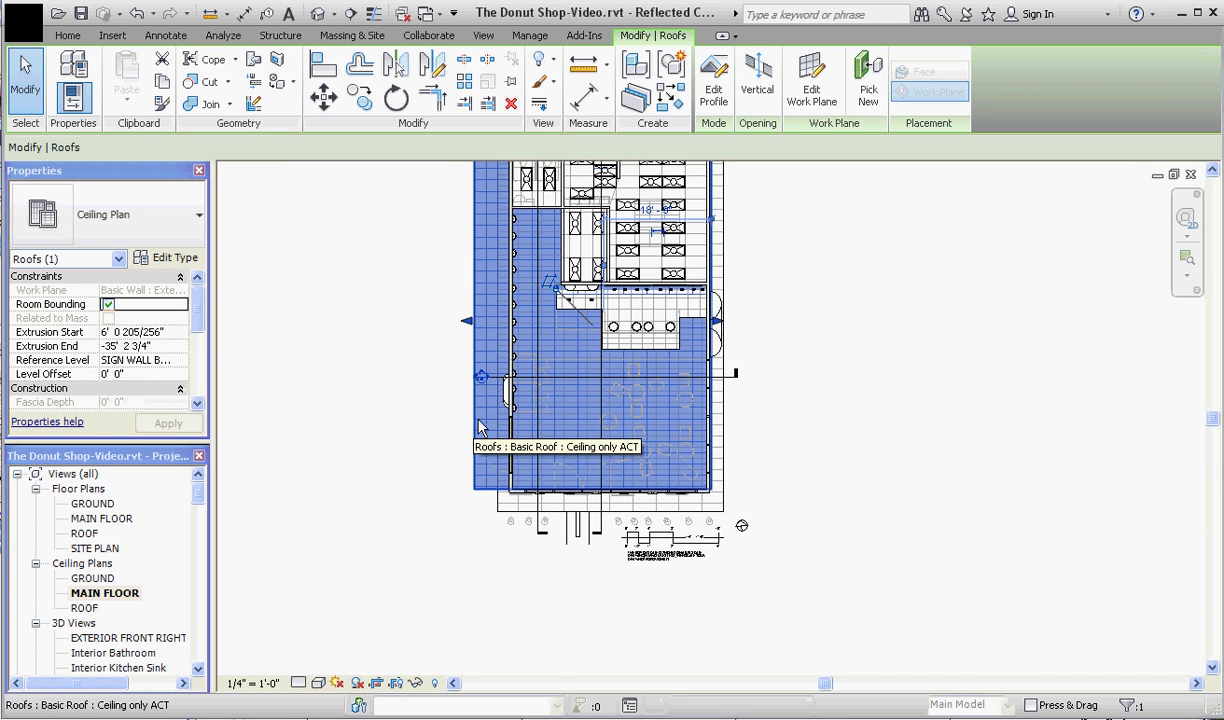
pyautogui.click(765, 434)
pyautogui.scroll(-1, 712, 447)
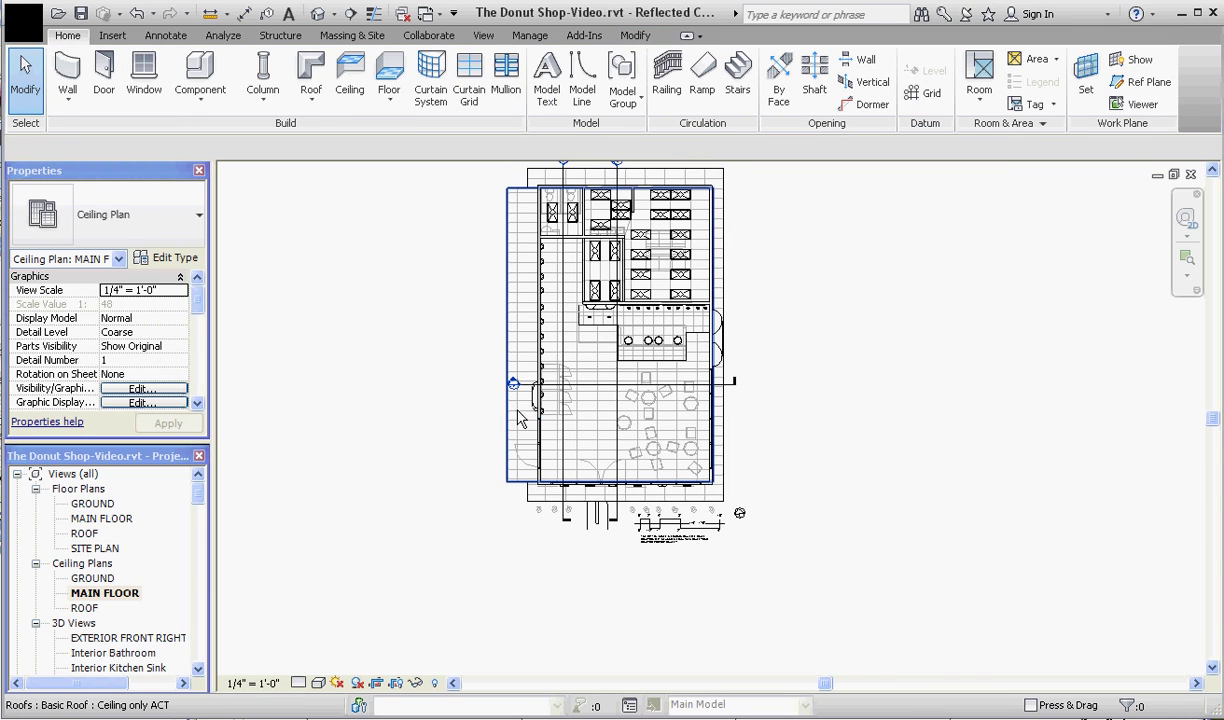
pyautogui.click(515, 415)
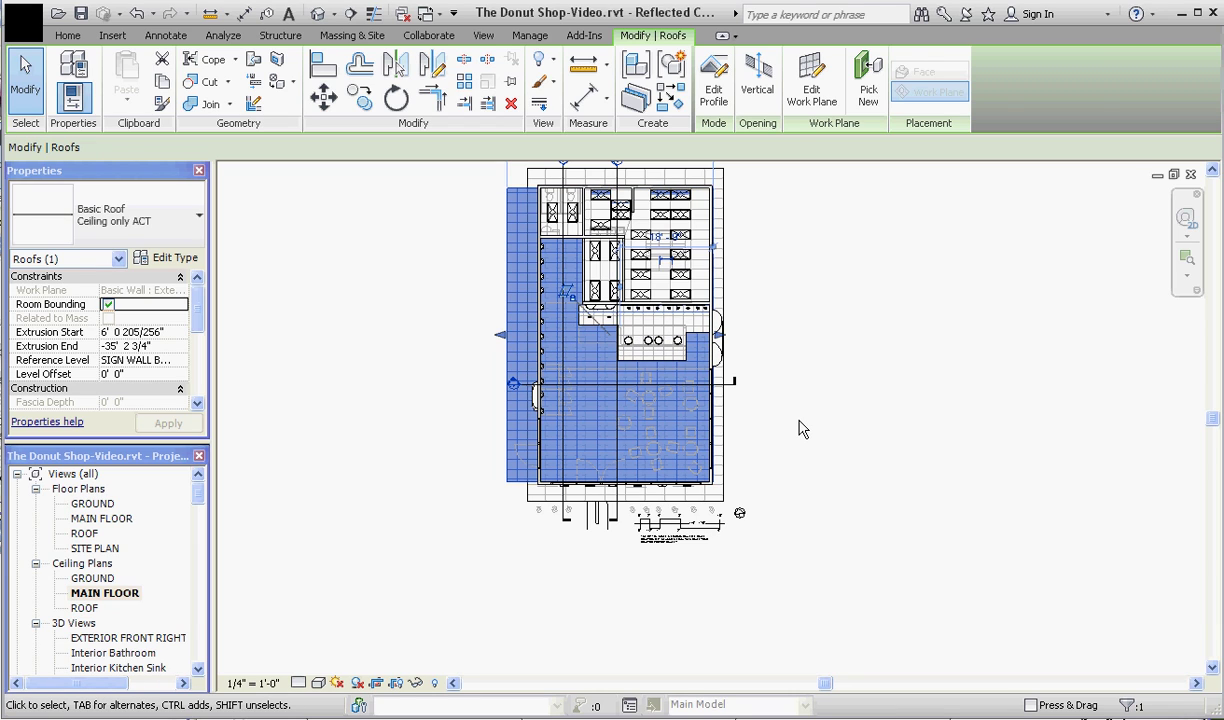
pyautogui.click(826, 346)
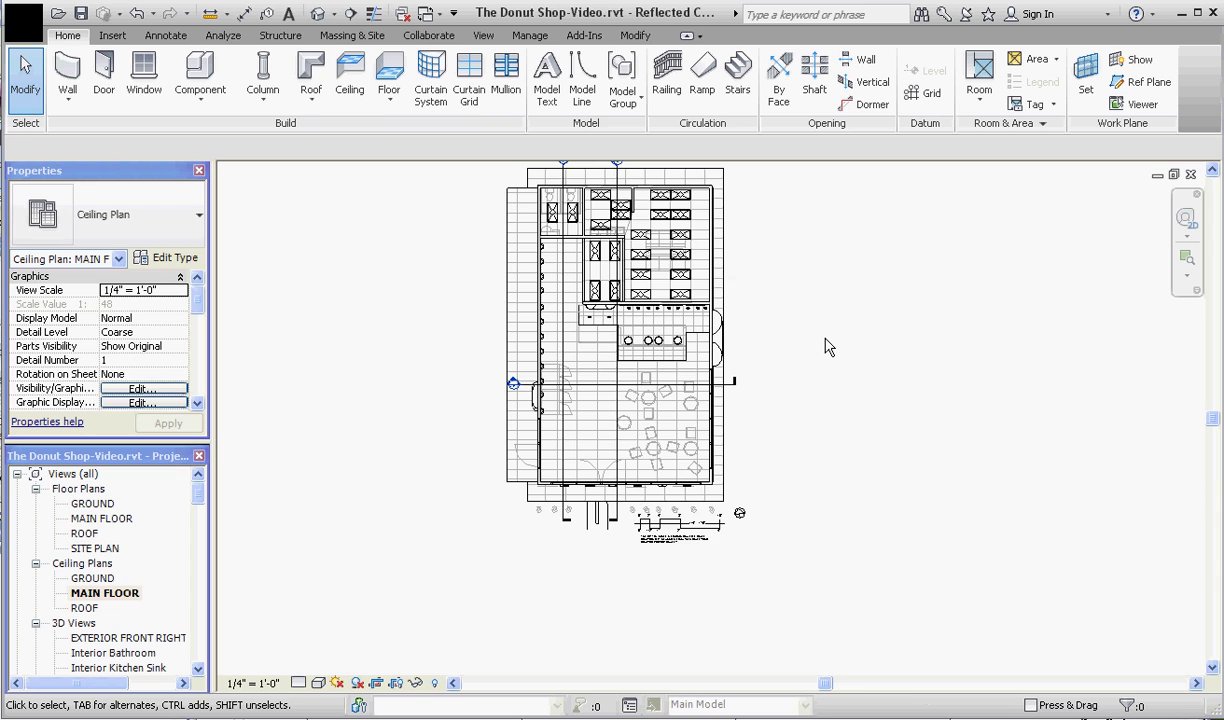
pyautogui.scroll(-1, 455, 392)
pyautogui.scroll(1, 675, 322)
pyautogui.scroll(1, 670, 332)
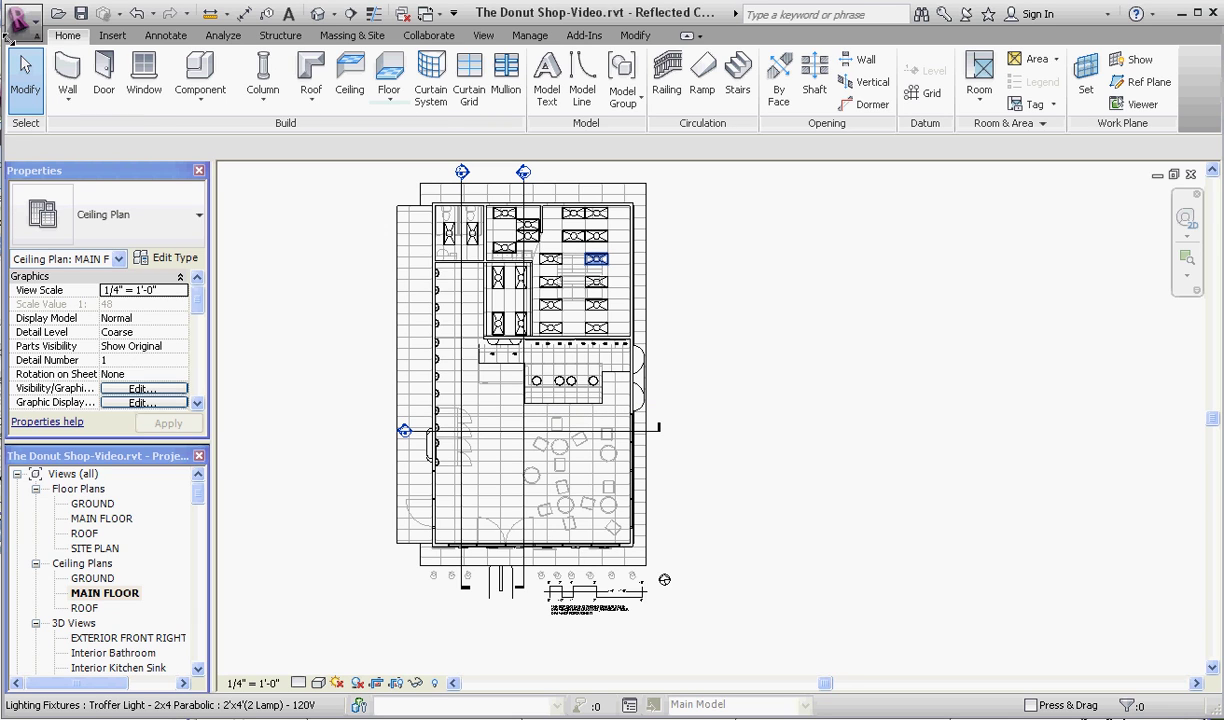
# - Load the Pendant Light - Hemisphere 100W - 120V component and zoom in on the counter
pyautogui.click(199, 72)
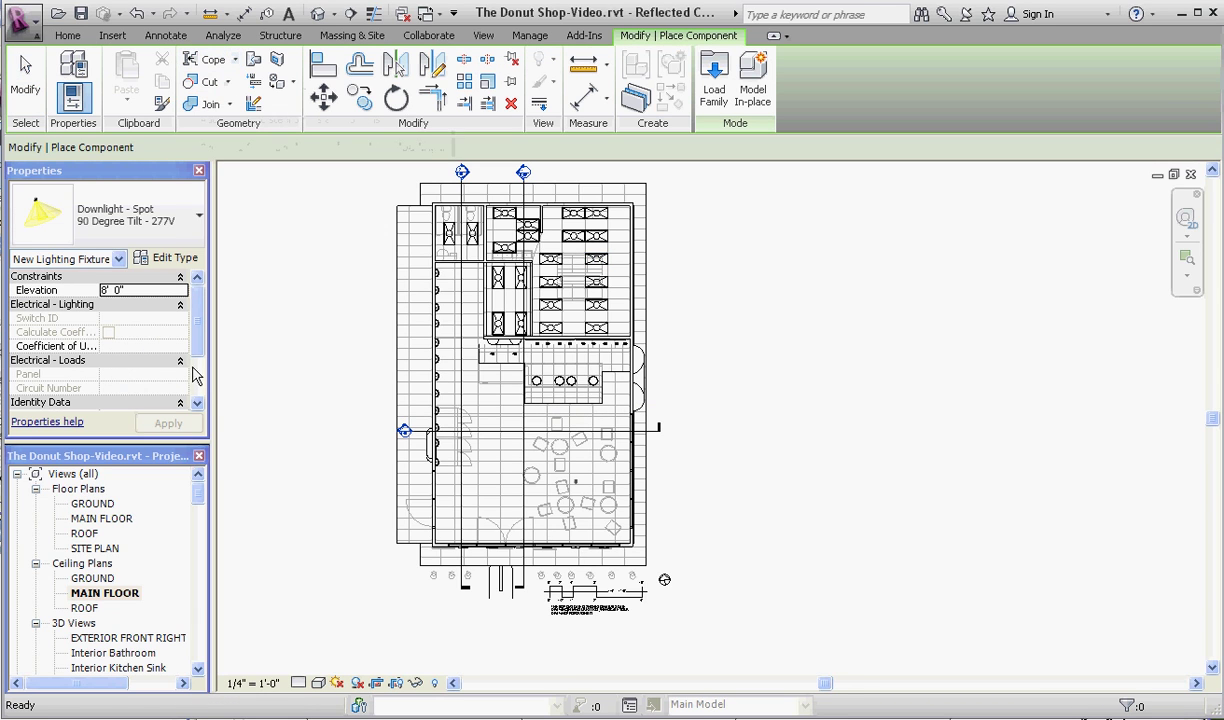
pyautogui.click(200, 220)
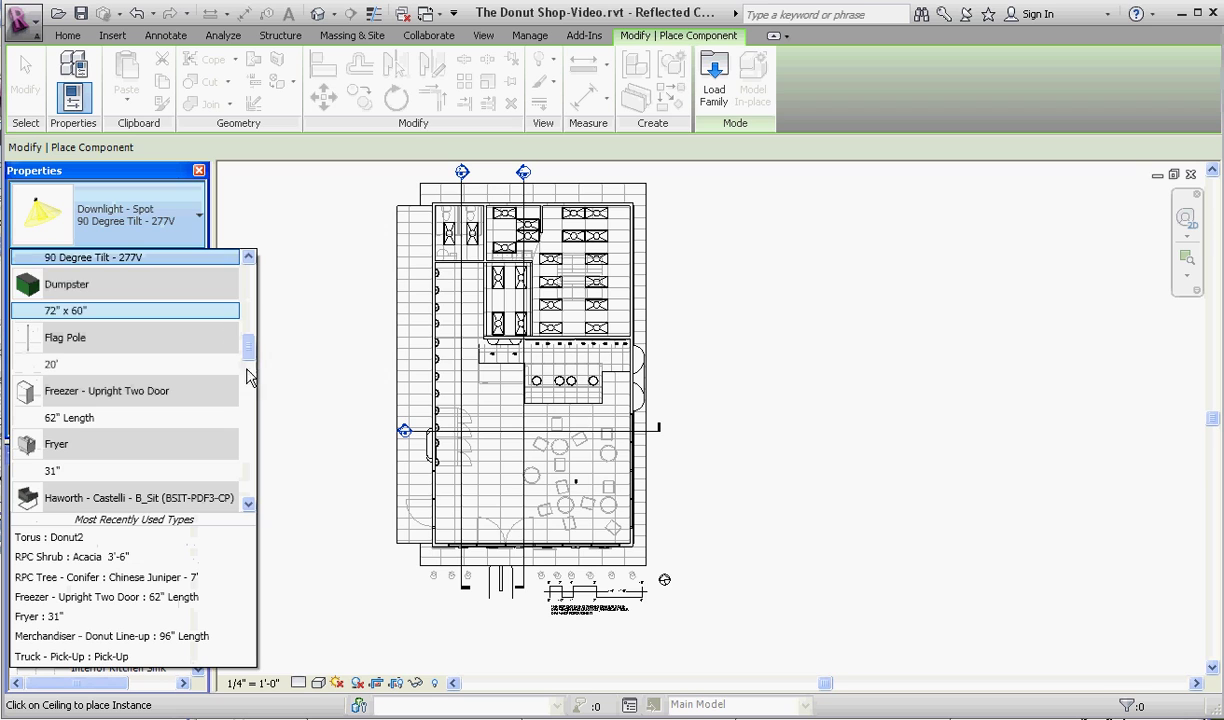
pyautogui.moveTo(246, 347); pyautogui.dragTo(250, 393)
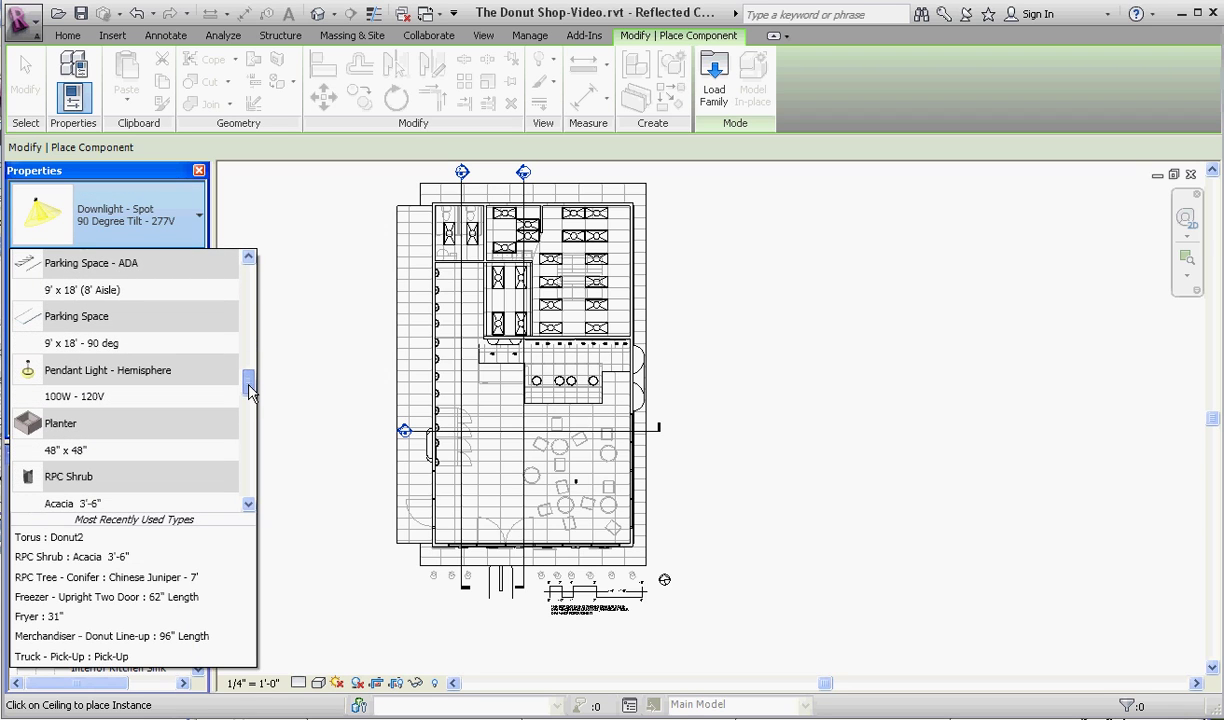
pyautogui.click(122, 396)
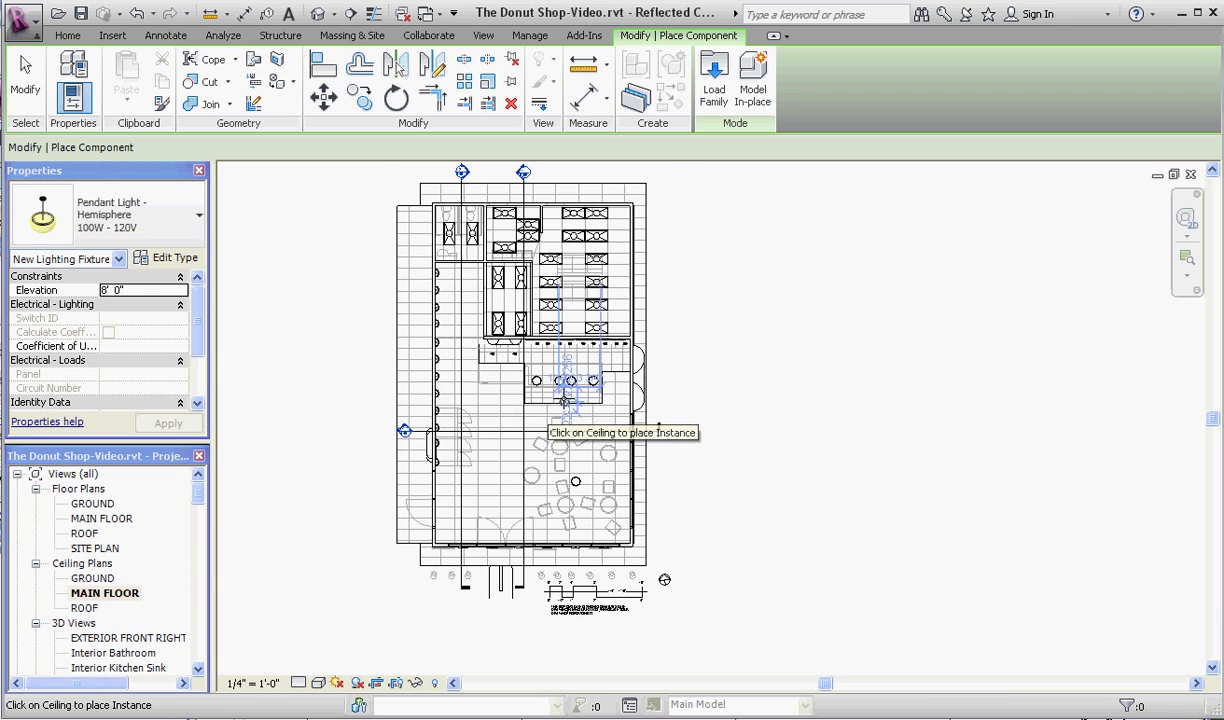
pyautogui.scroll(5, 543, 383)
pyautogui.scroll(3, 543, 383)
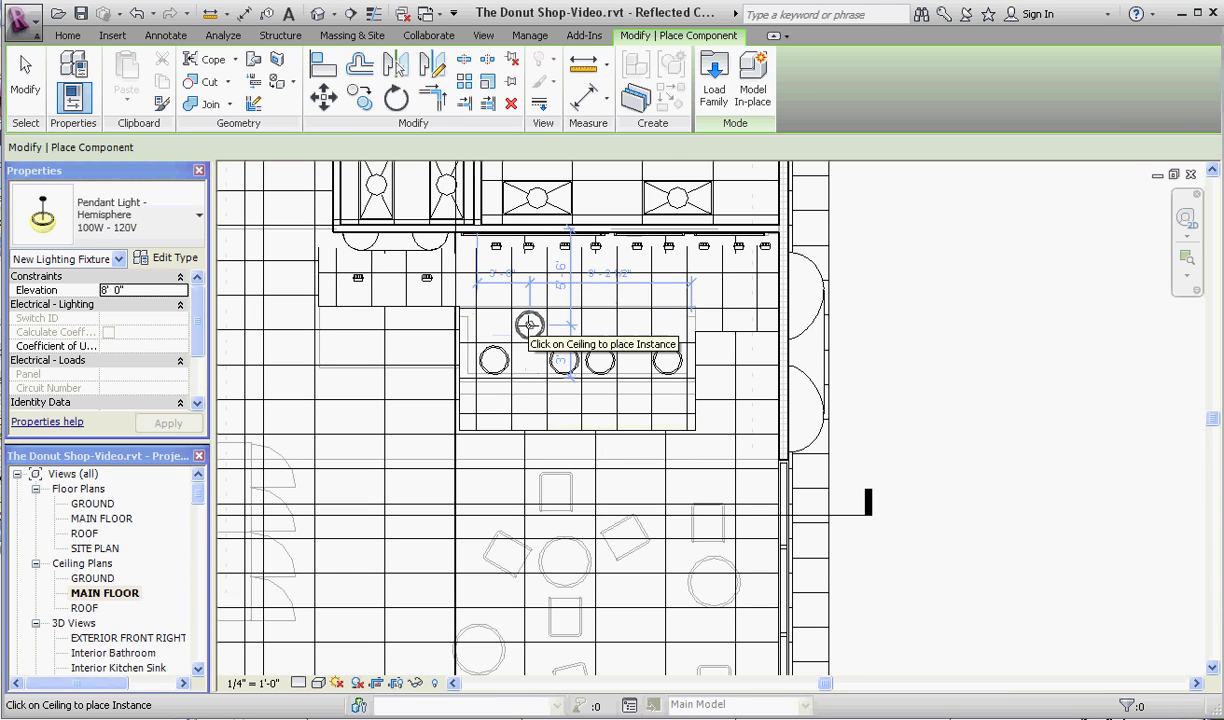